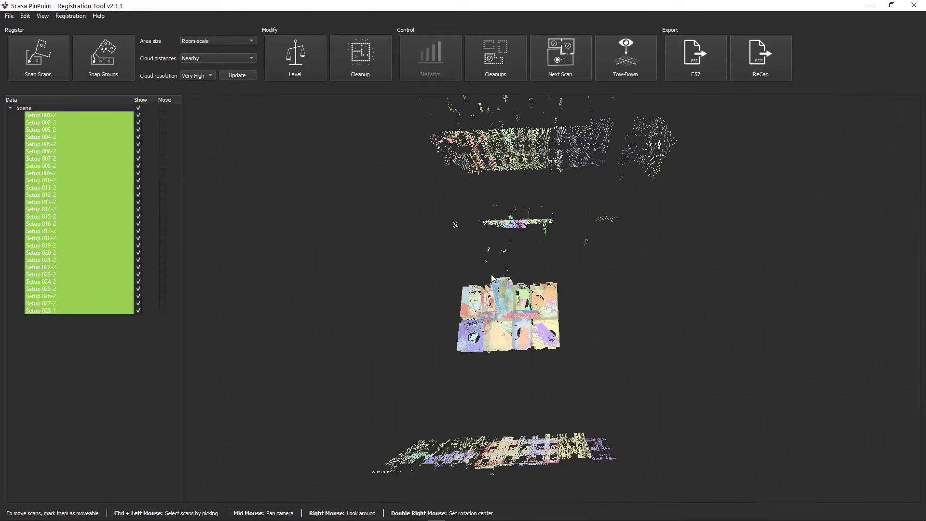
# Step: Start a cleanup of the scans and lasso-select the whole building, leaving out the stray points around it
pyautogui.click(358, 70)
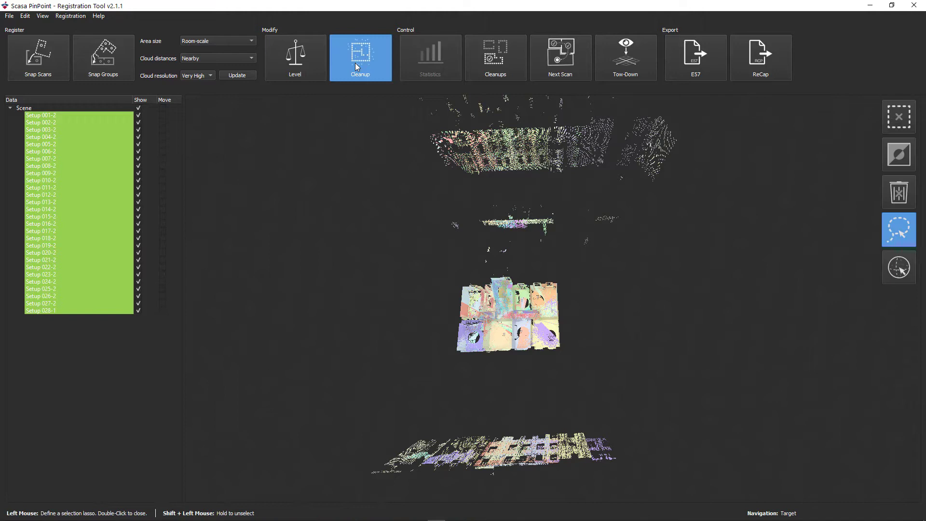
pyautogui.click(452, 279)
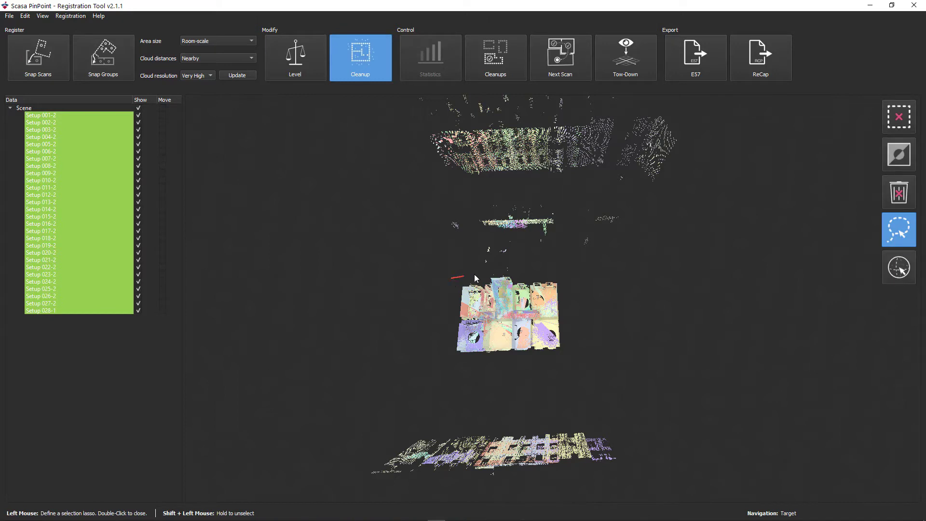
pyautogui.click(568, 272)
pyautogui.click(567, 359)
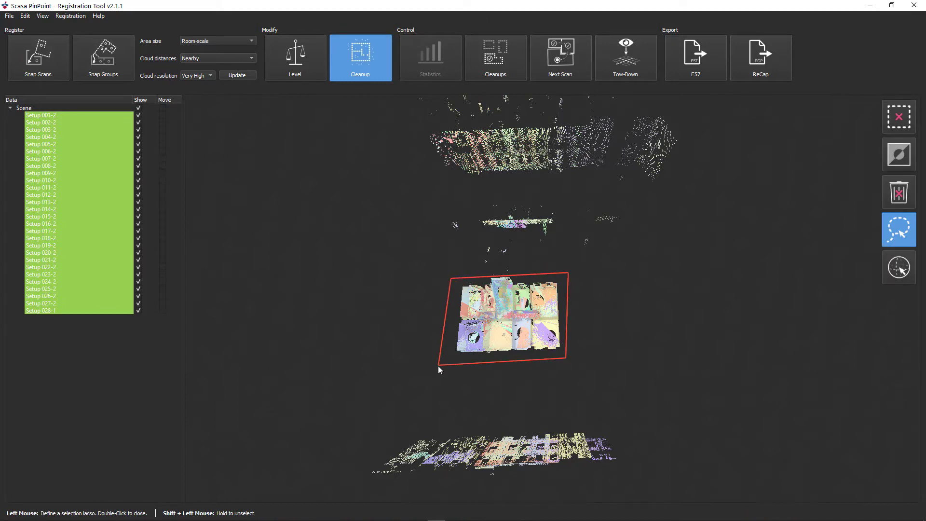
pyautogui.doubleClick(449, 363)
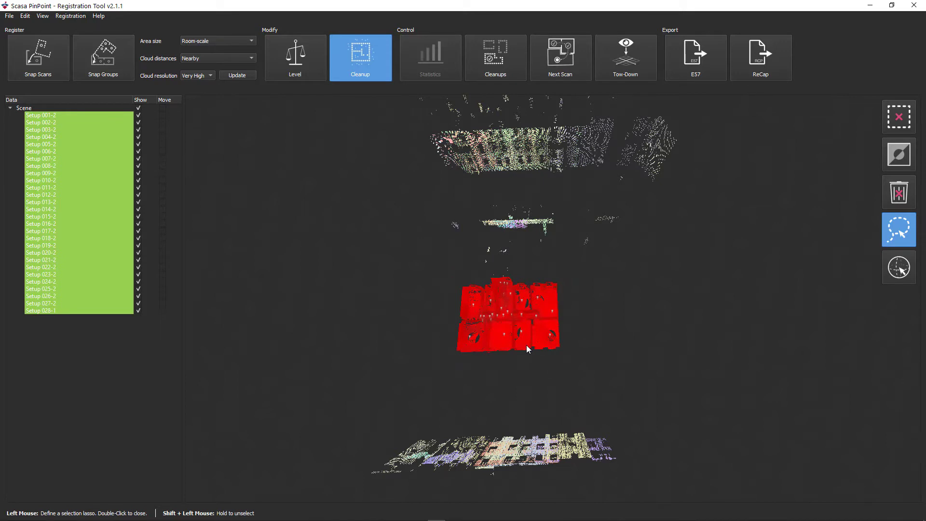
# Step: Invert the point selection, delete the stray points outside the building and leave cleanup mode
pyautogui.click(899, 156)
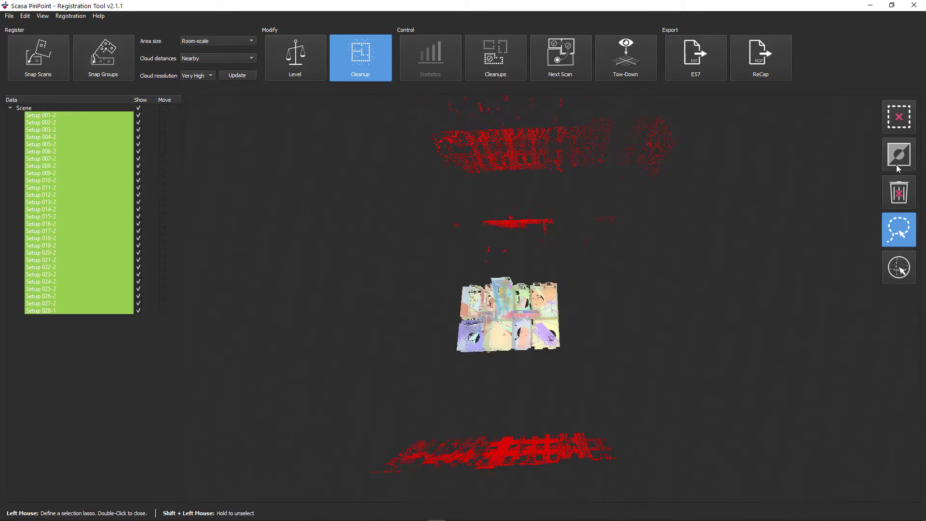
pyautogui.click(899, 194)
pyautogui.click(370, 65)
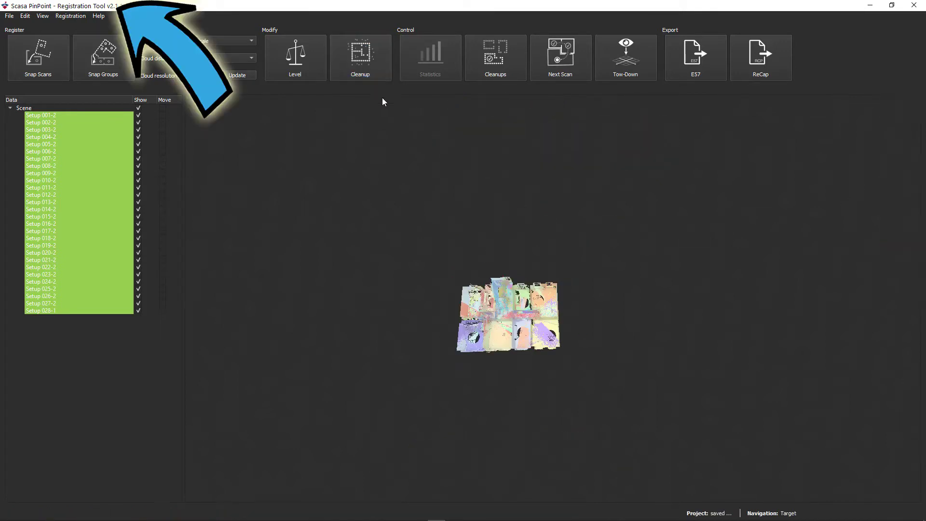
# Step: Snap all setups together as movable scans with room-scale area size and cloud distances set to Very close
pyautogui.scroll(6, 526, 321)
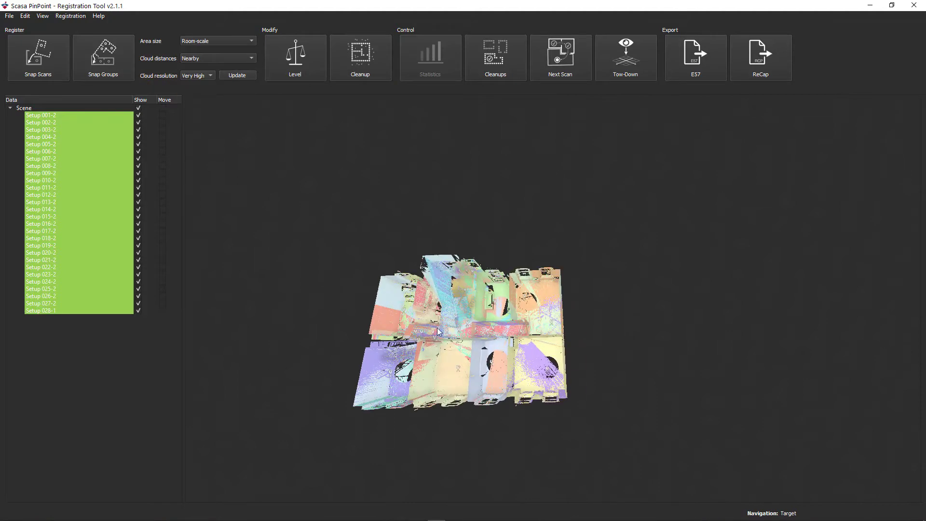
pyautogui.moveTo(526, 321); pyautogui.dragTo(470, 318)
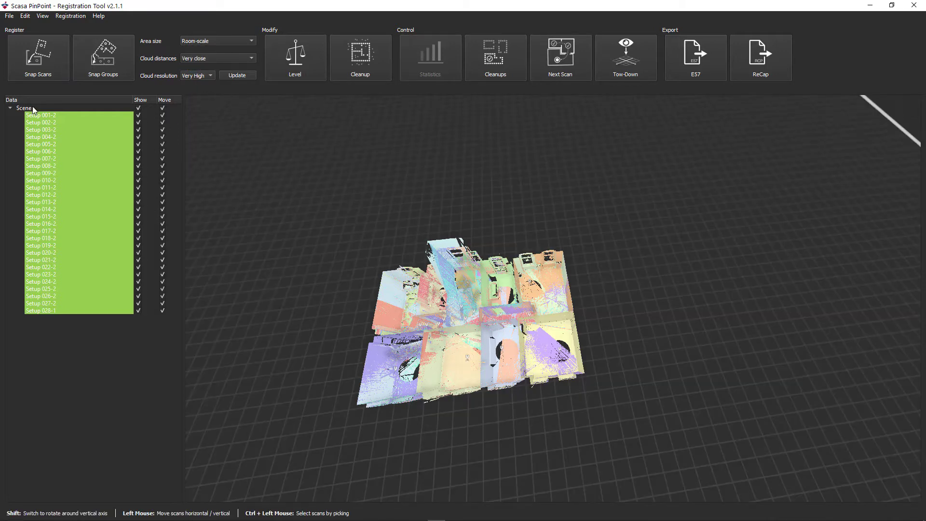
pyautogui.click(41, 60)
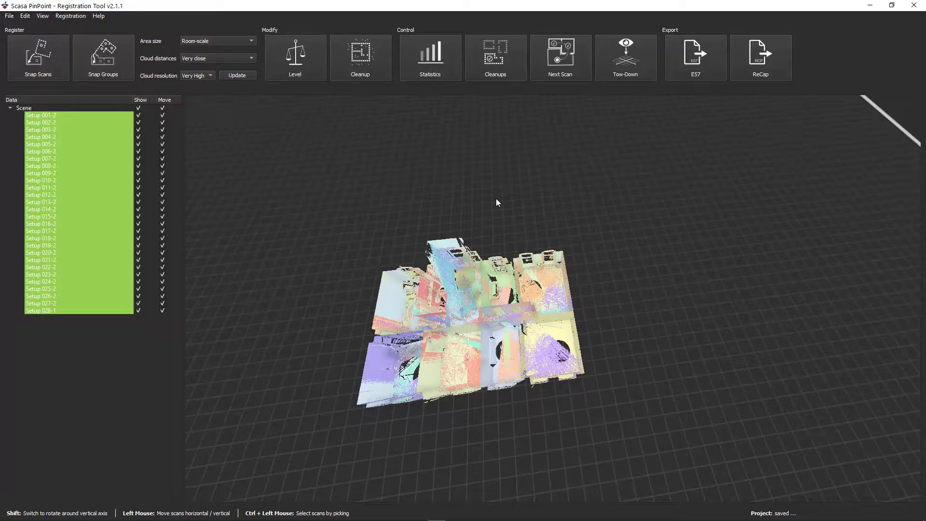
# Step: Review the registration statistics, checking the error and overlap of every setup
pyautogui.moveTo(508, 331); pyautogui.dragTo(473, 309, button='middle')
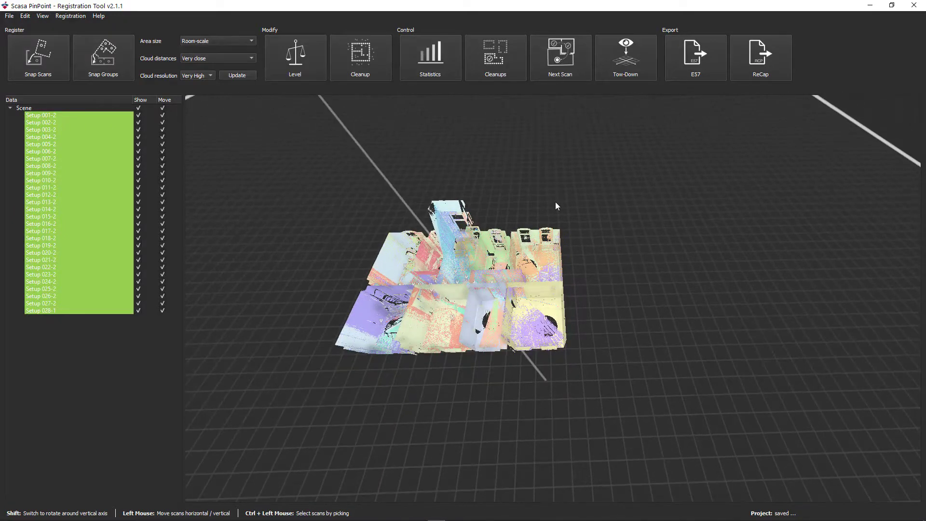
pyautogui.click(435, 71)
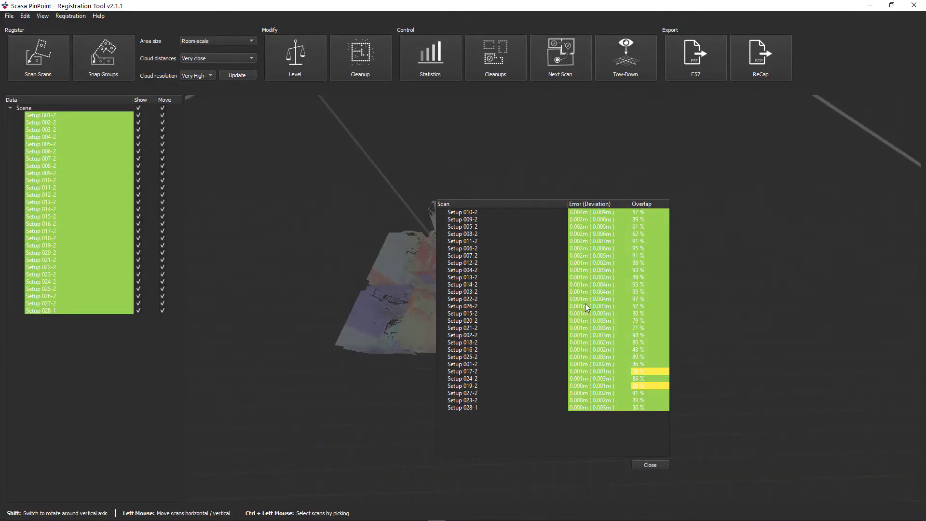
pyautogui.click(650, 465)
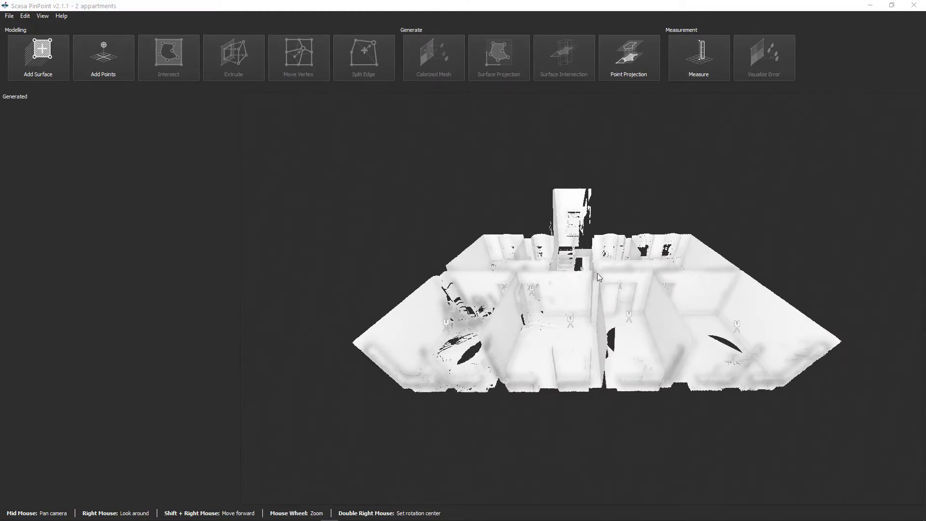
# Step: Enter the corner room's scan viewpoint and start a new surface locked to the floor plane
pyautogui.scroll(5, 585, 273)
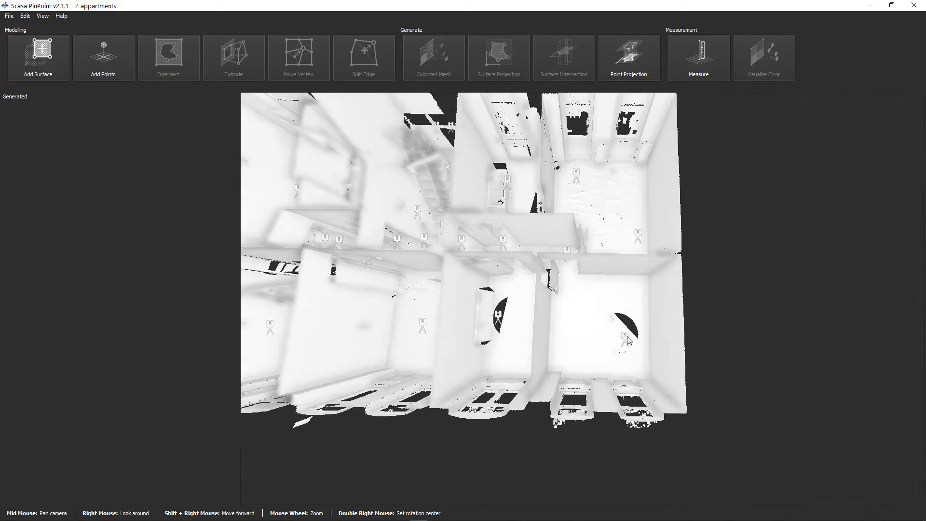
pyautogui.doubleClick(626, 338)
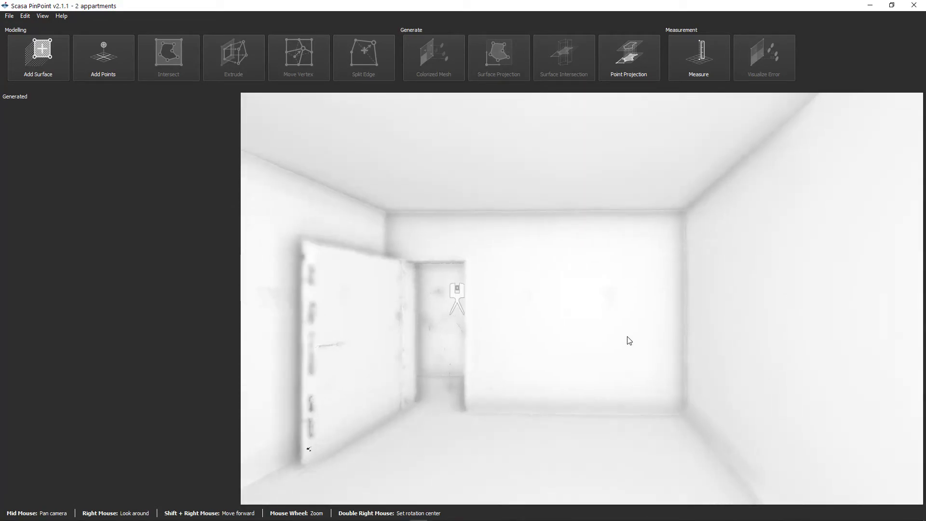
pyautogui.click(37, 54)
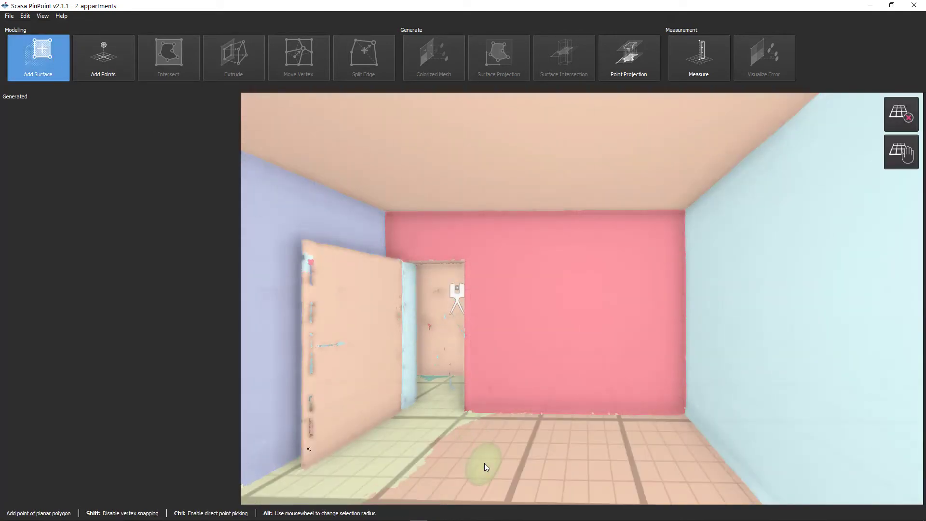
pyautogui.click(892, 158)
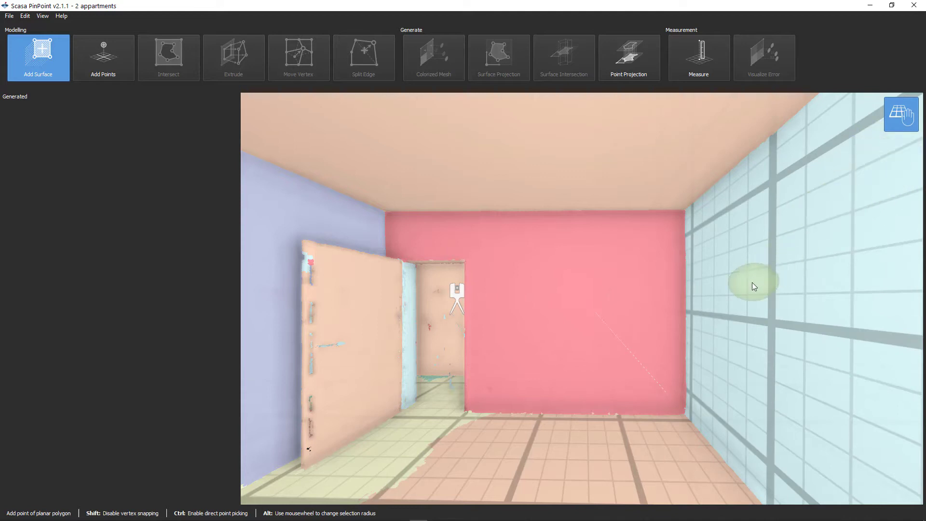
# Step: Place the first two floor outline corners at both ends of the long light blue side wall
pyautogui.click(636, 336)
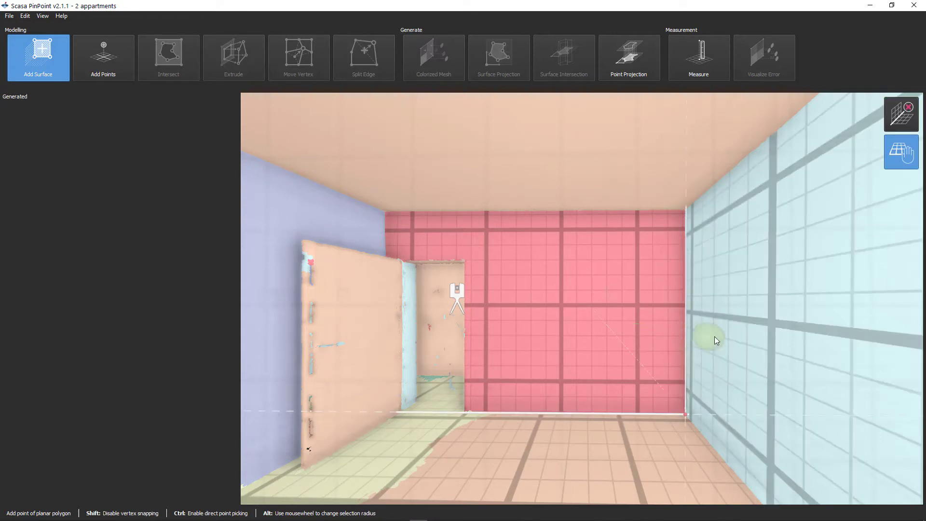
pyautogui.click(744, 337)
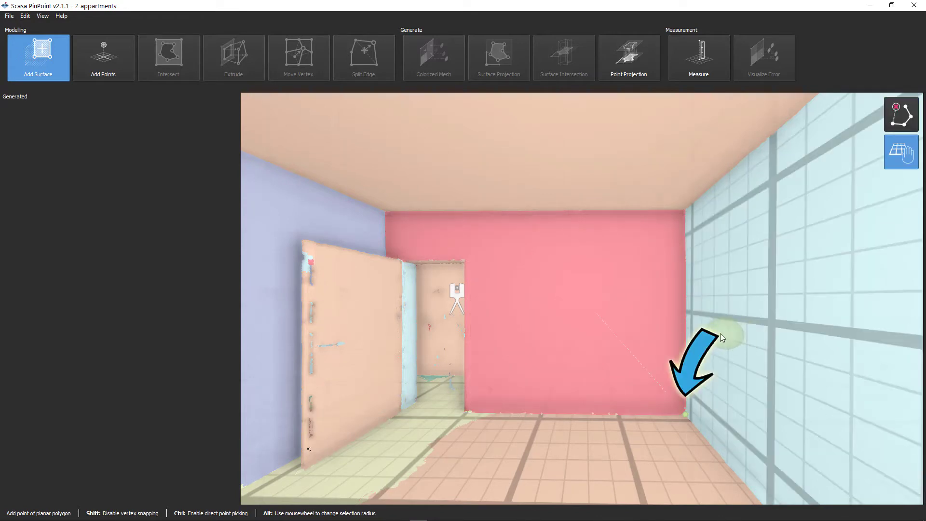
pyautogui.moveTo(580, 325); pyautogui.dragTo(820, 334)
pyautogui.moveTo(553, 354); pyautogui.dragTo(688, 397)
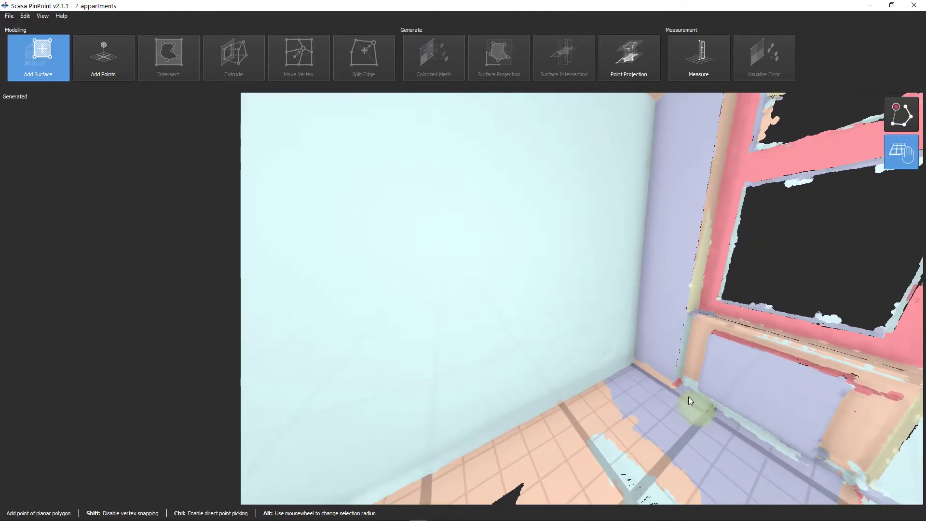
pyautogui.click(593, 302)
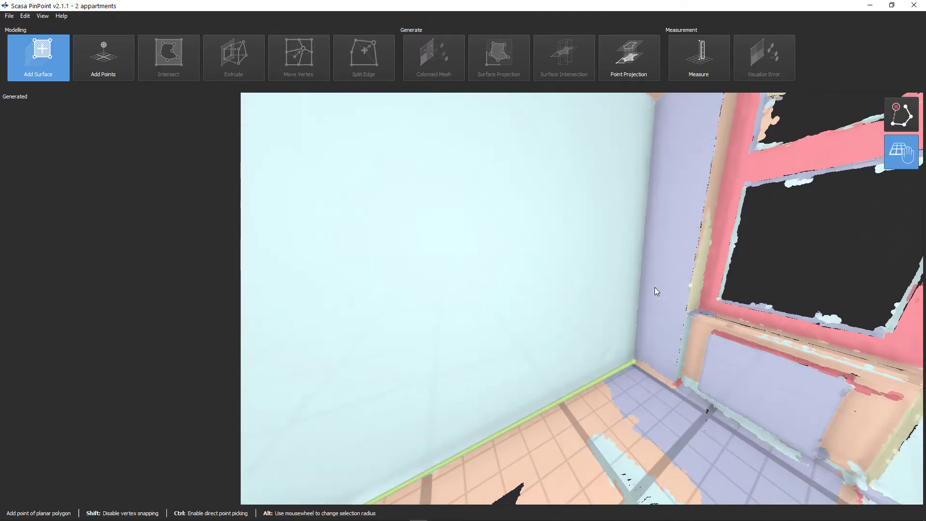
# Step: Continue the floor outline around the purple wall section beside the first window and into the window niche
pyautogui.click(667, 276)
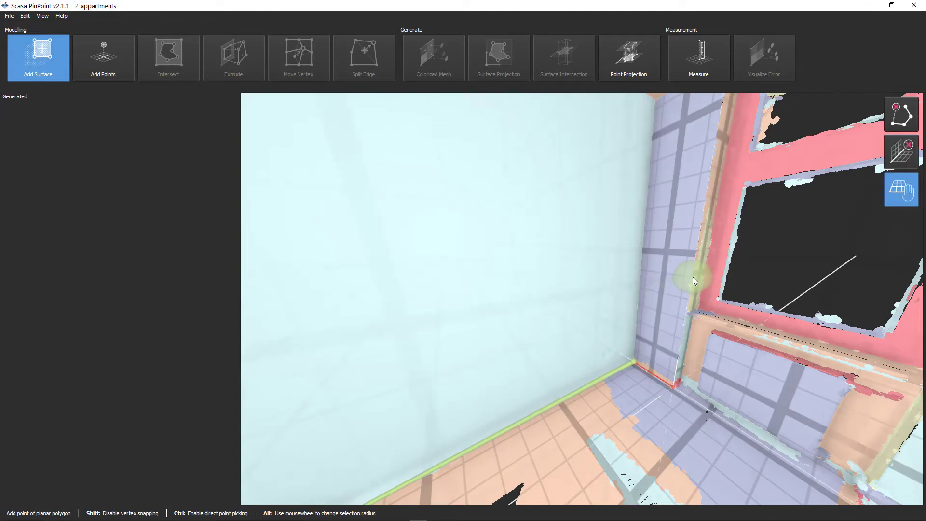
pyautogui.click(697, 275)
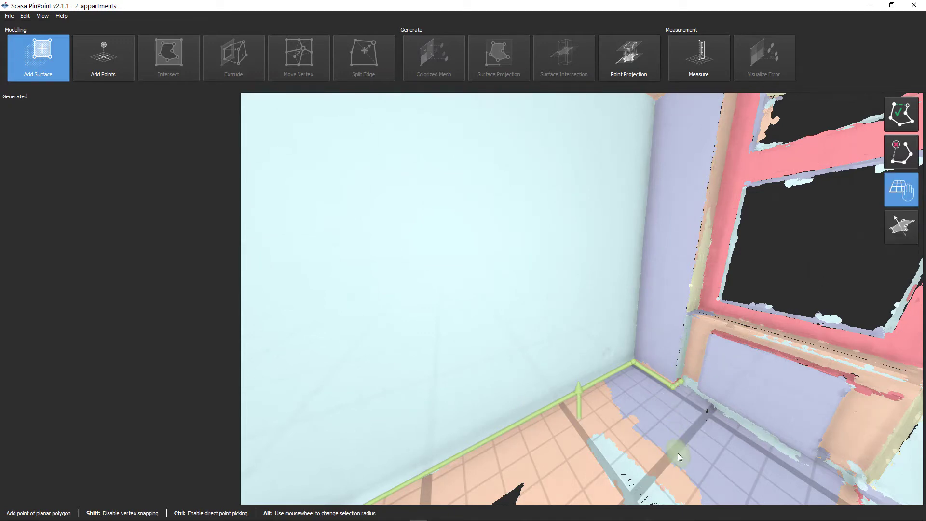
pyautogui.click(857, 426)
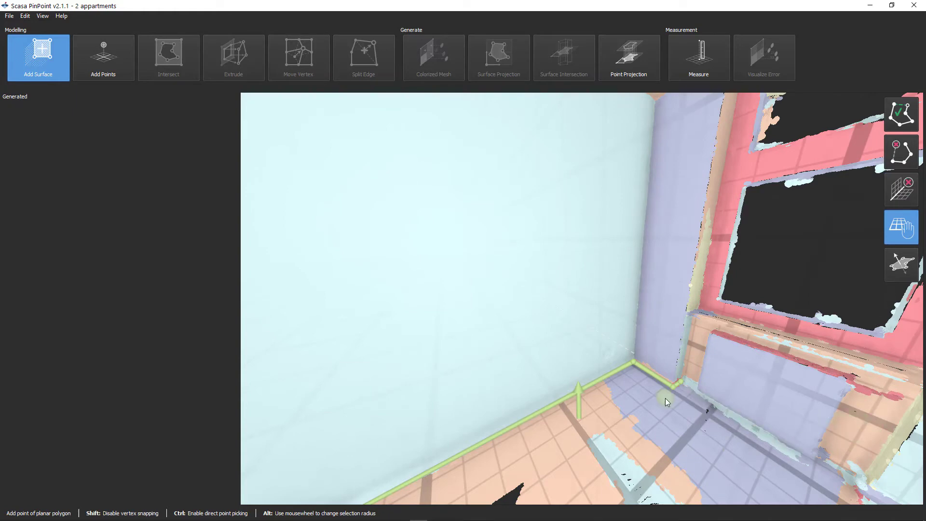
# Step: Extend the floor outline along the first window niche's back wall and out along its far reveal to the central pier
pyautogui.moveTo(665, 398); pyautogui.dragTo(845, 397, button='right')
pyautogui.moveTo(580, 382); pyautogui.dragTo(556, 338, button='right')
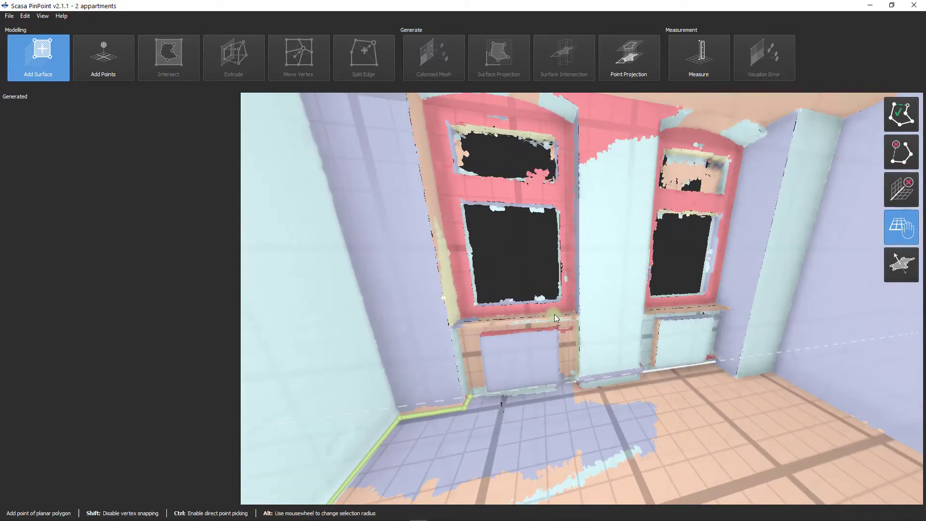
pyautogui.scroll(3, 581, 338)
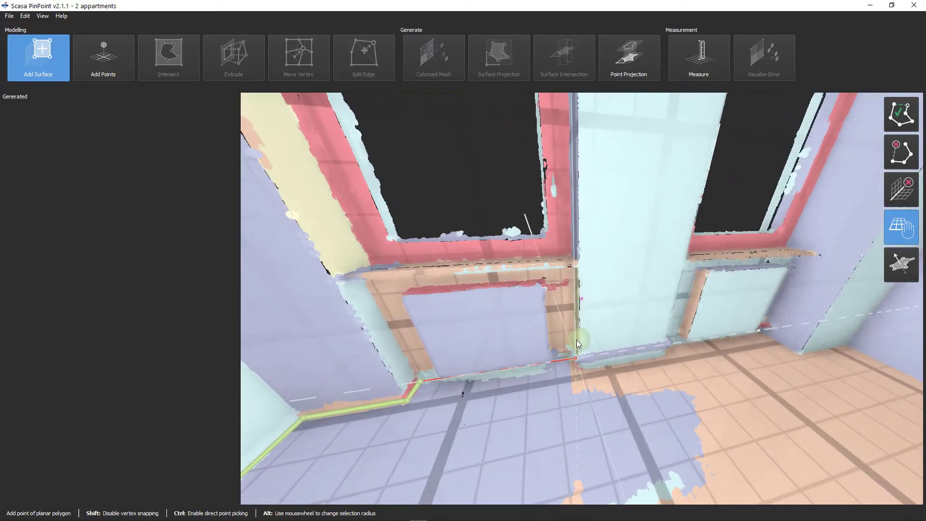
pyautogui.moveTo(552, 321); pyautogui.dragTo(760, 296, button='middle')
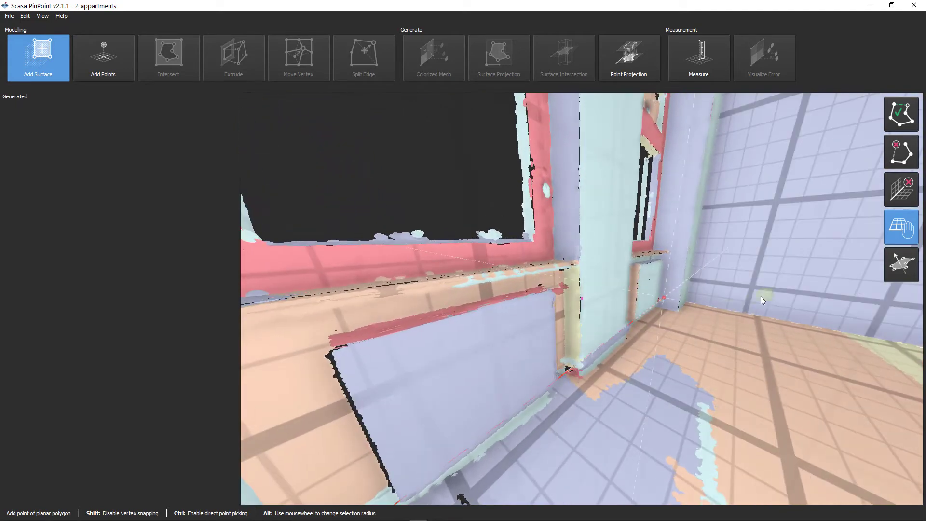
pyautogui.click(568, 335)
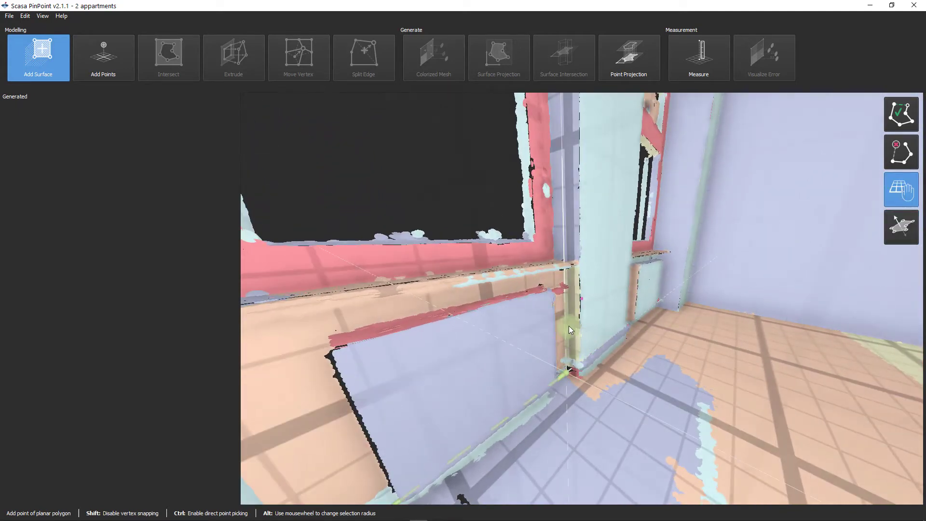
pyautogui.click(602, 304)
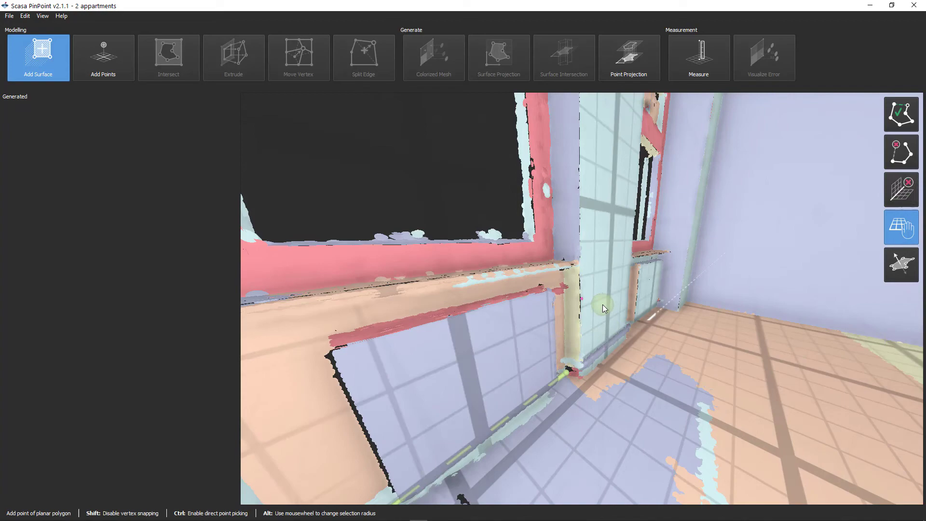
pyautogui.click(567, 319)
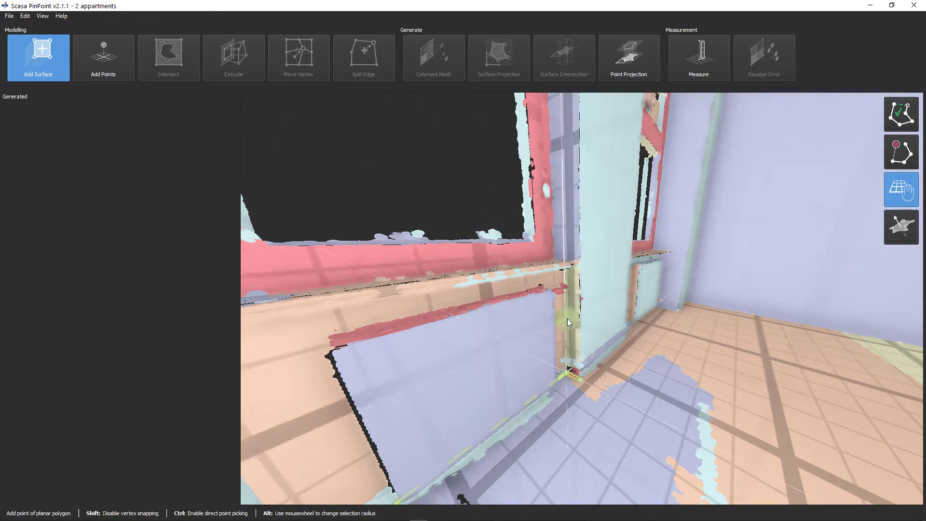
# Step: Run the floor outline across the front of the central pier and around its corner into the second window niche
pyautogui.moveTo(664, 356); pyautogui.dragTo(447, 329, button='middle')
pyautogui.moveTo(677, 353); pyautogui.dragTo(482, 341, button='middle')
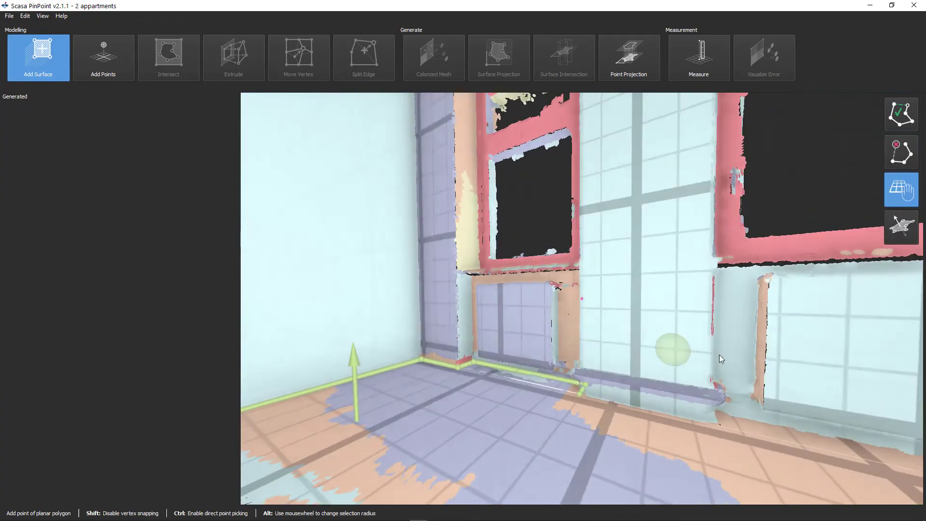
pyautogui.moveTo(719, 355); pyautogui.dragTo(603, 342, button='middle')
pyautogui.moveTo(603, 342); pyautogui.dragTo(598, 361, button='right')
pyautogui.click(616, 355)
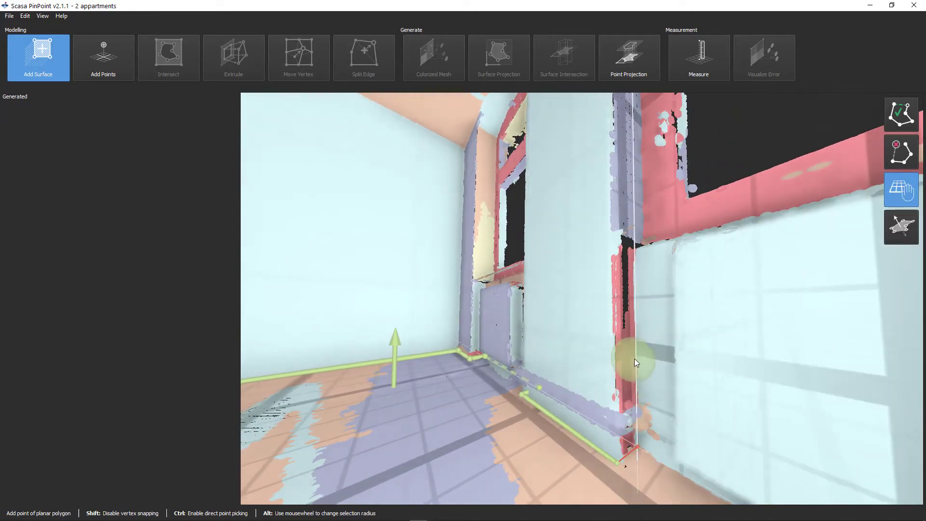
pyautogui.click(637, 358)
pyautogui.moveTo(614, 386); pyautogui.dragTo(724, 382, button='right')
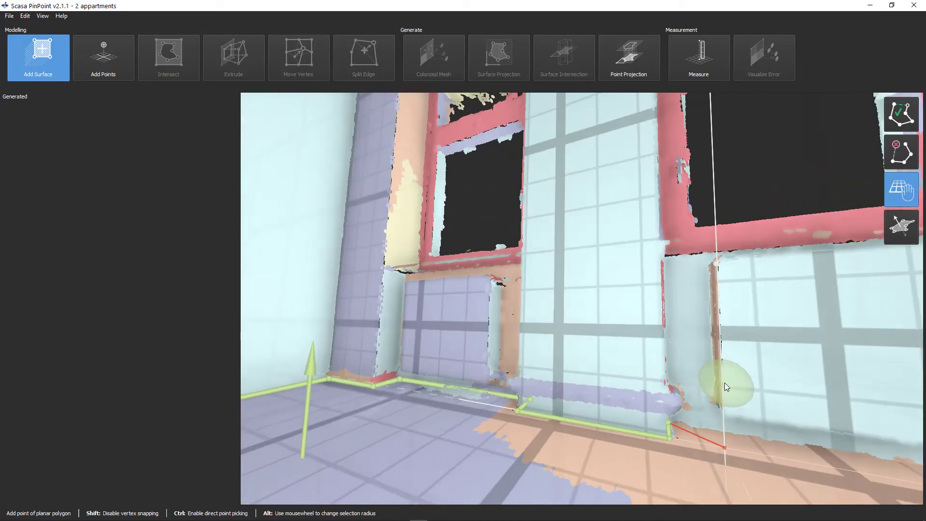
# Step: Extend the floor outline along the second window niche's back wall and out along its far purple reveal
pyautogui.moveTo(832, 366); pyautogui.dragTo(599, 304, button='right')
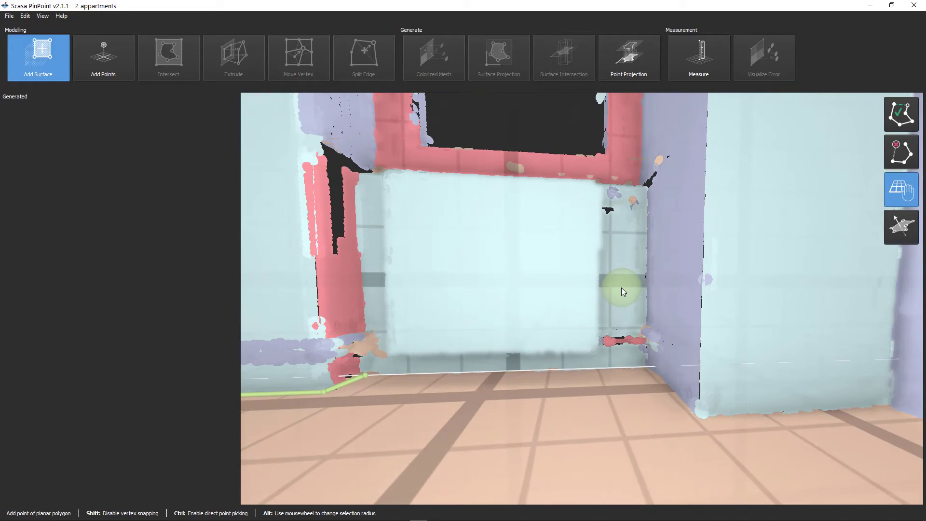
pyautogui.click(622, 288)
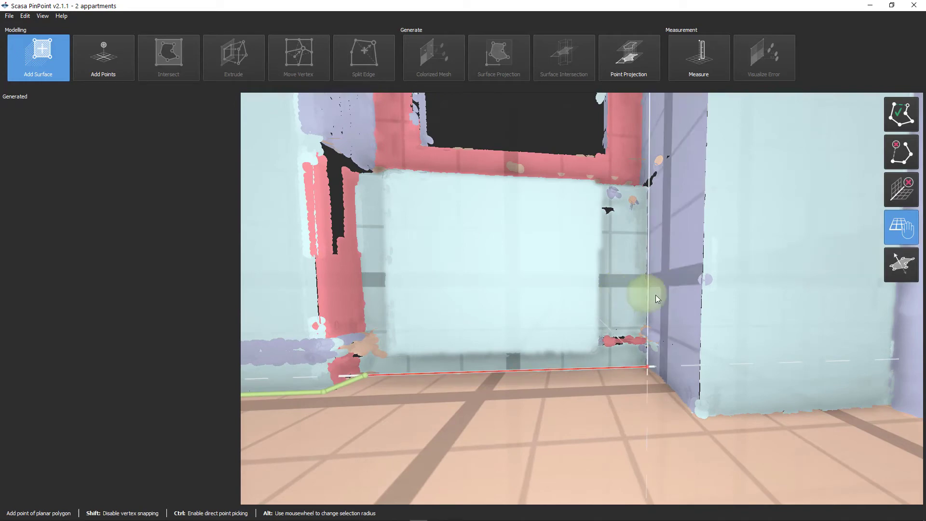
pyautogui.click(690, 329)
pyautogui.moveTo(595, 377); pyautogui.dragTo(738, 373, button='right')
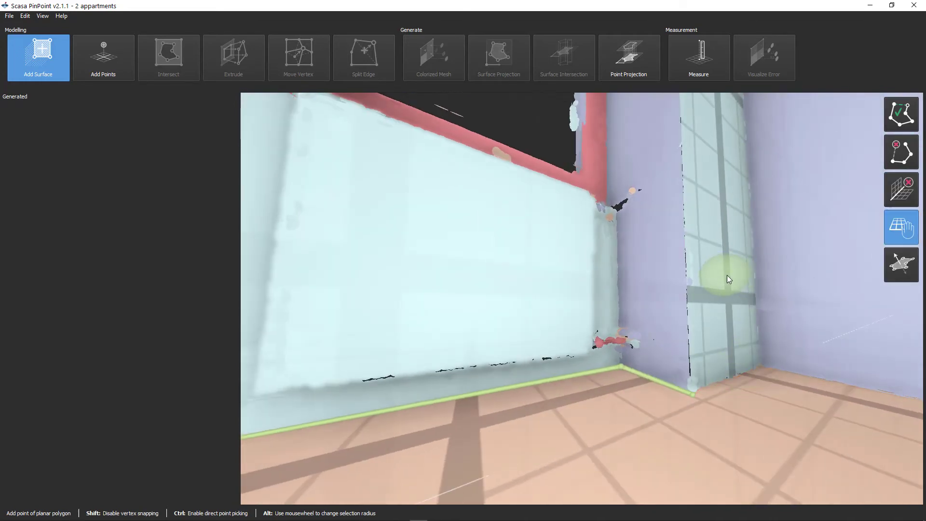
# Step: Extend the floor outline around the turquoise wall section beyond the second window niche and along the long purple wall
pyautogui.click(758, 308)
pyautogui.press('n')
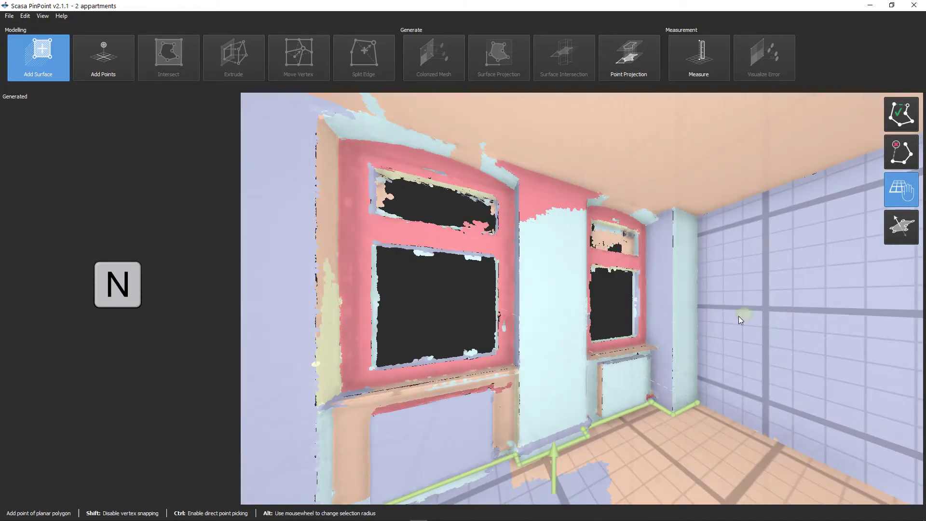
pyautogui.moveTo(586, 357); pyautogui.dragTo(892, 353, button='right')
pyautogui.moveTo(621, 371); pyautogui.dragTo(745, 374, button='right')
pyautogui.click(546, 279)
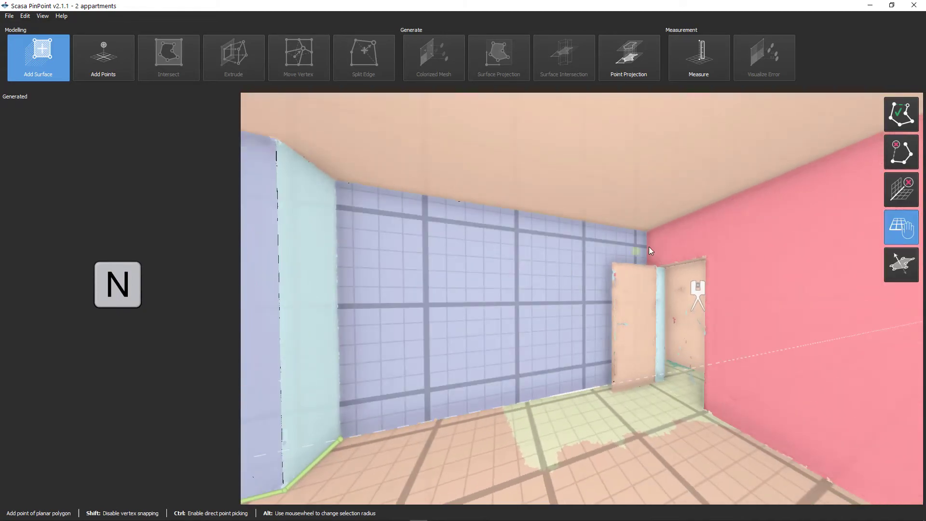
# Step: Finish the floor outline along the red wall past the door, release the picked plane, and close the polygon into a surface
pyautogui.moveTo(541, 359); pyautogui.dragTo(847, 402, button='right')
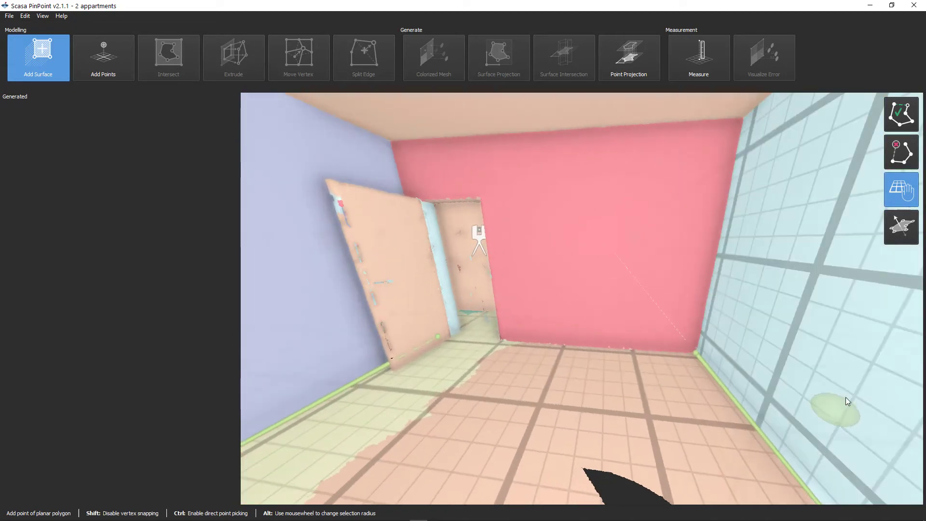
pyautogui.click(905, 197)
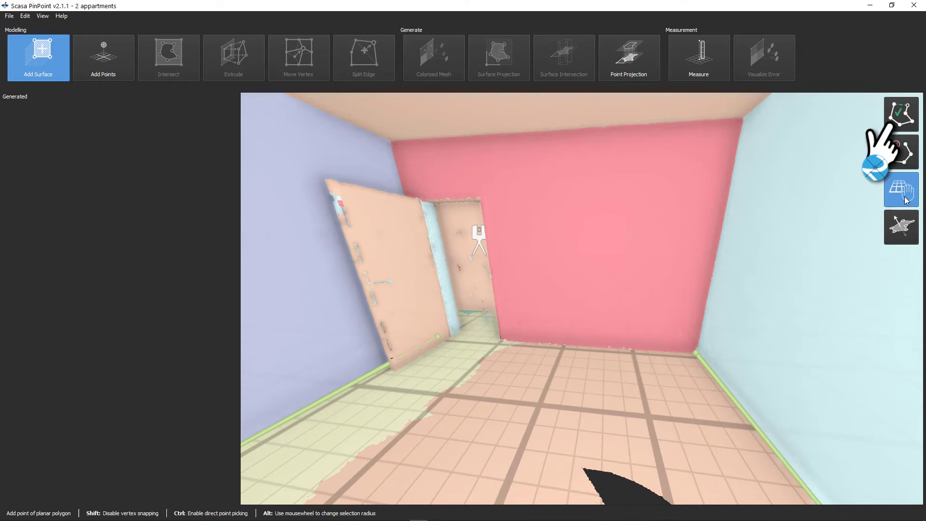
pyautogui.click(902, 116)
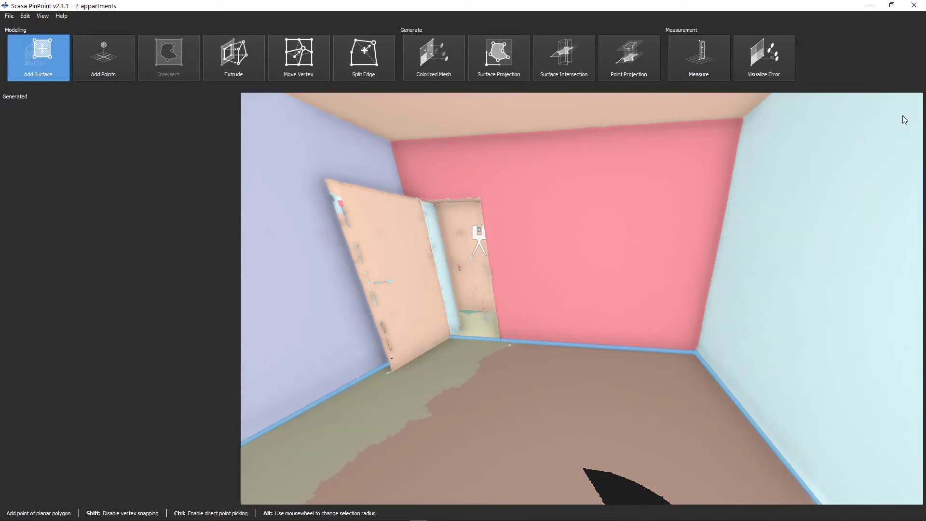
# Step: Trace the floor outlines of the remaining apartment rooms from their detected floor and wall planes, closing each as a surface
pyautogui.press('space')
pyautogui.moveTo(574, 270); pyautogui.dragTo(625, 342)
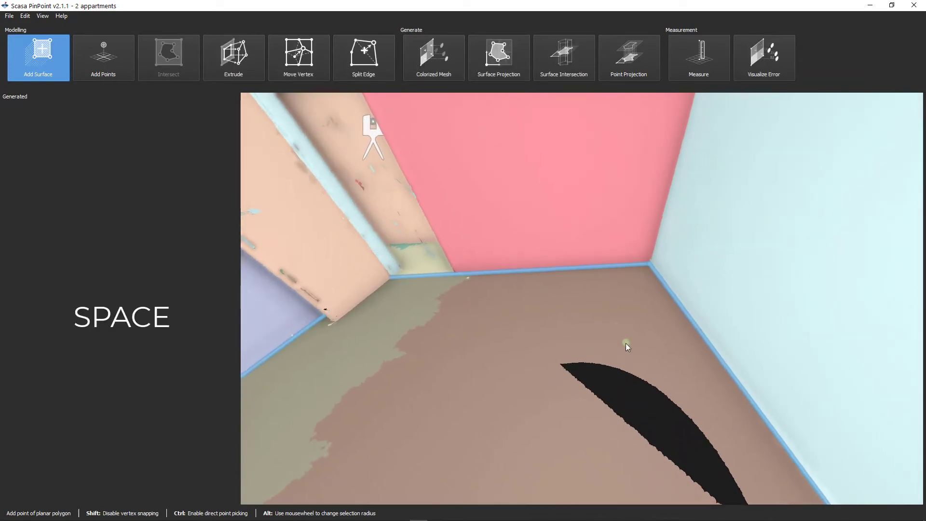
pyautogui.scroll(-10, 604, 335)
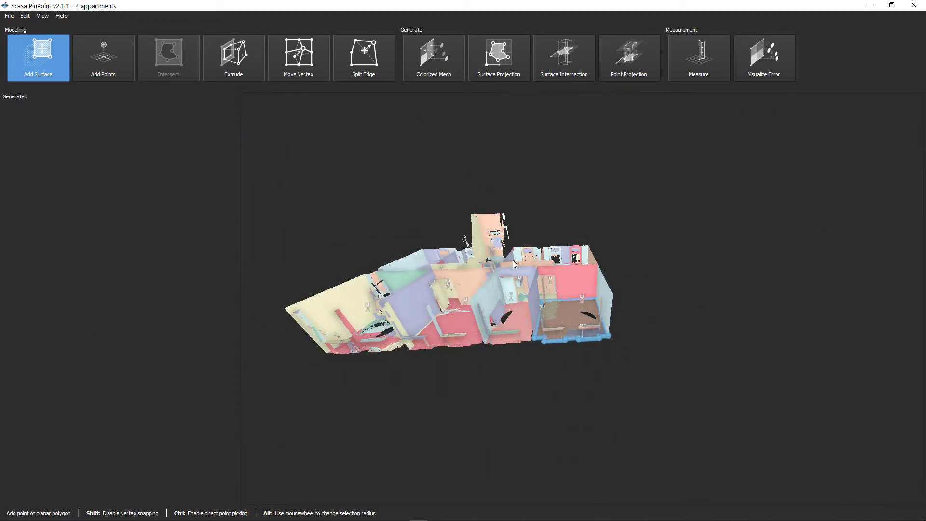
pyautogui.moveTo(513, 260); pyautogui.dragTo(579, 357, button='middle')
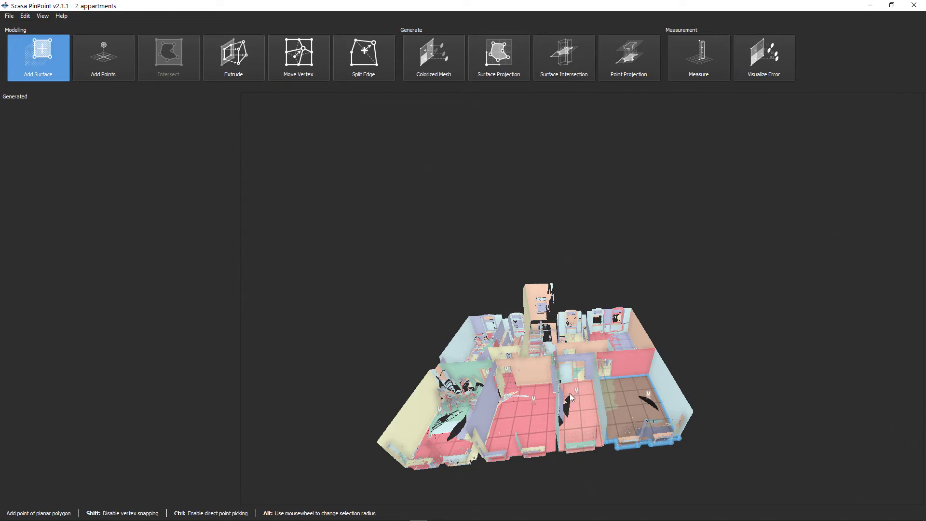
pyautogui.scroll(10, 570, 397)
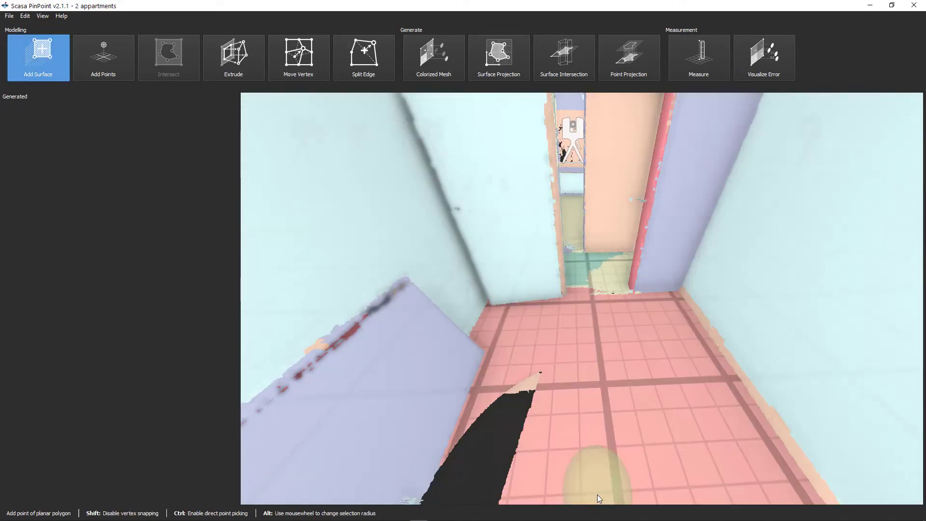
pyautogui.click(597, 497)
pyautogui.moveTo(724, 425); pyautogui.dragTo(506, 289, button='middle')
pyautogui.click(641, 271)
pyautogui.click(721, 314)
pyautogui.moveTo(721, 315)
pyautogui.mouseDown(button='middle')
pyautogui.moveTo(577, 224)
pyautogui.moveTo(775, 315)
pyautogui.moveTo(601, 365)
pyautogui.moveTo(691, 304)
pyautogui.moveTo(614, 372)
pyautogui.moveTo(588, 289)
pyautogui.moveTo(699, 356)
pyautogui.moveTo(733, 320)
pyautogui.mouseUp(button='middle')
pyautogui.click(774, 314)
pyautogui.press('Return')
pyautogui.scroll(5, 690, 304)
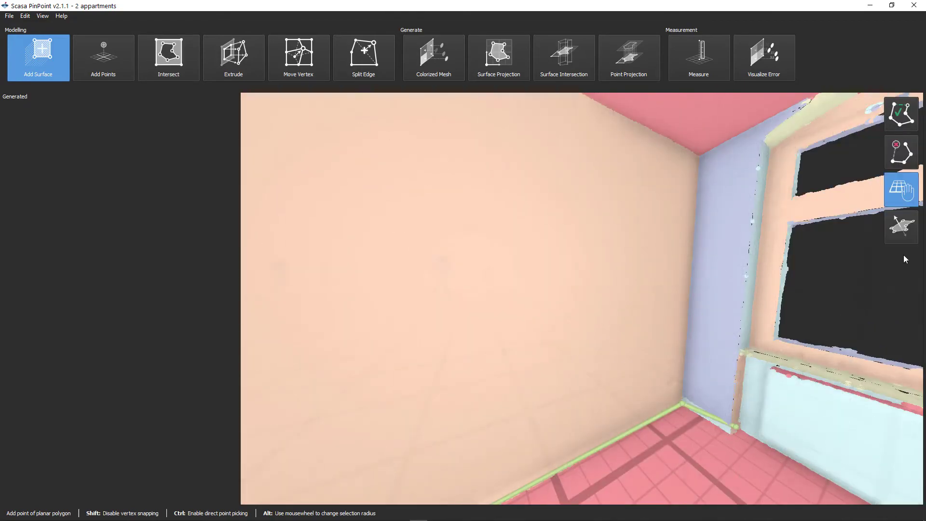
pyautogui.moveTo(697, 421); pyautogui.dragTo(802, 346, button='middle')
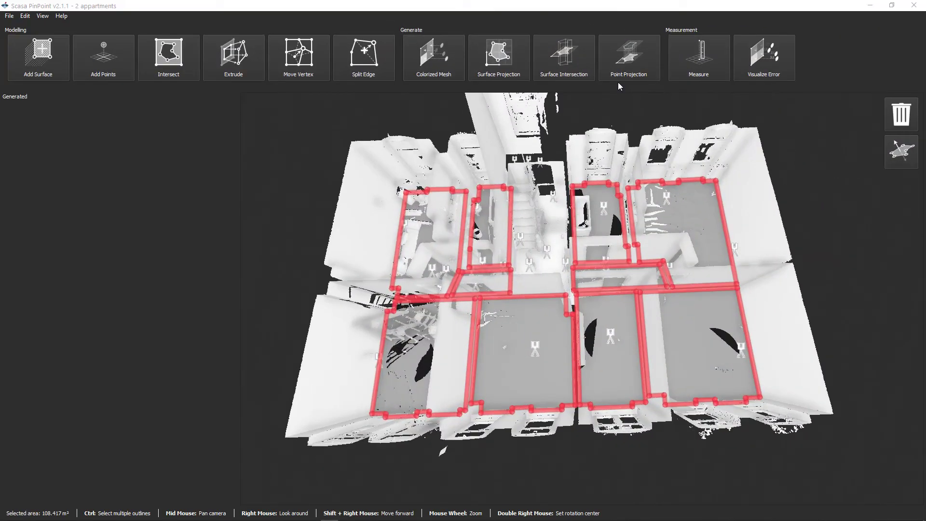
# Step: Generate a 2D sketch by projecting all selected room floor surfaces along their average surface normal
pyautogui.click(490, 54)
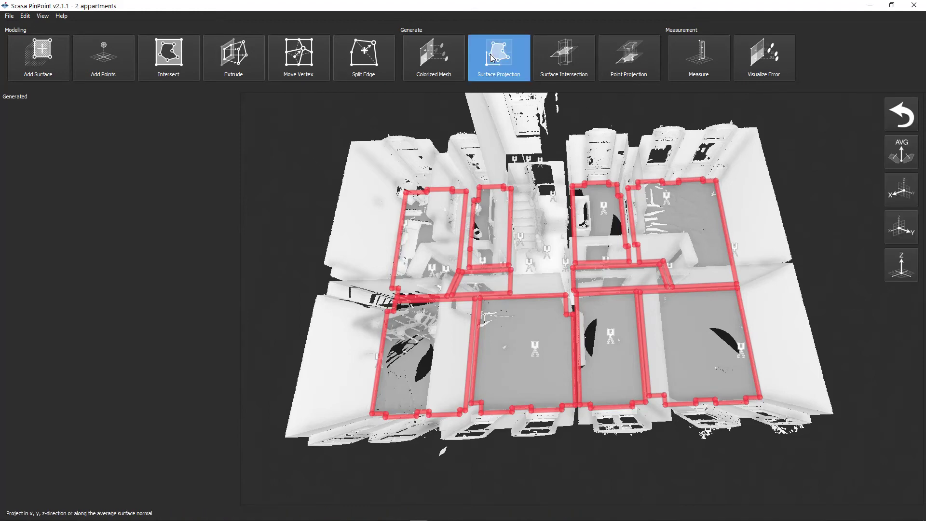
pyautogui.click(901, 151)
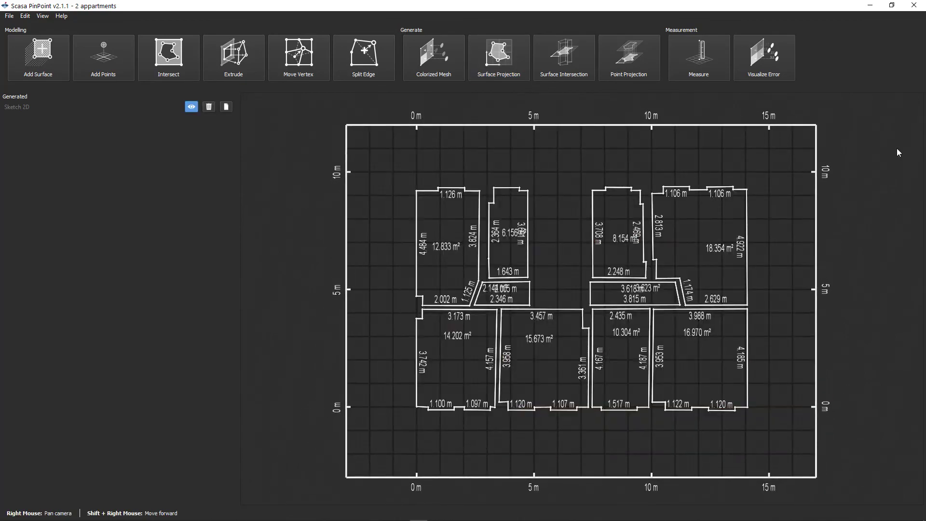
pyautogui.scroll(5, 547, 320)
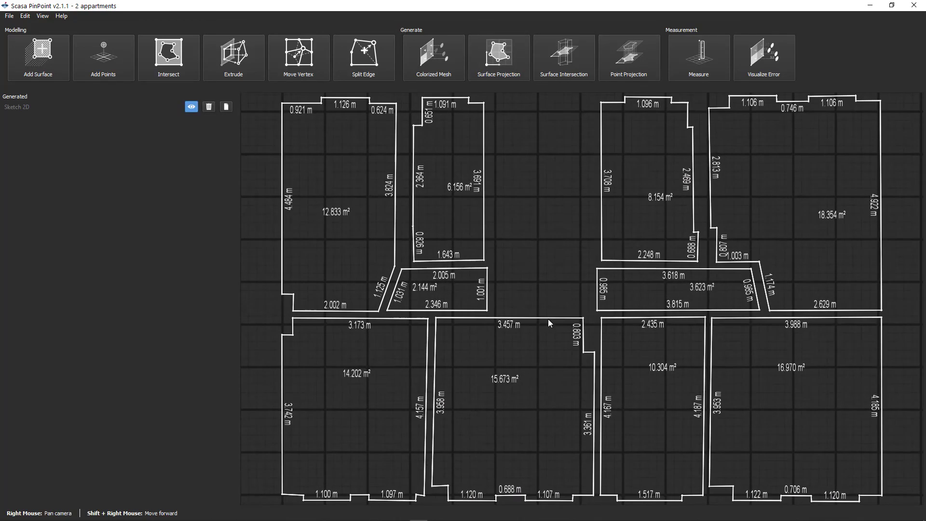
pyautogui.scroll(-1, 556, 312)
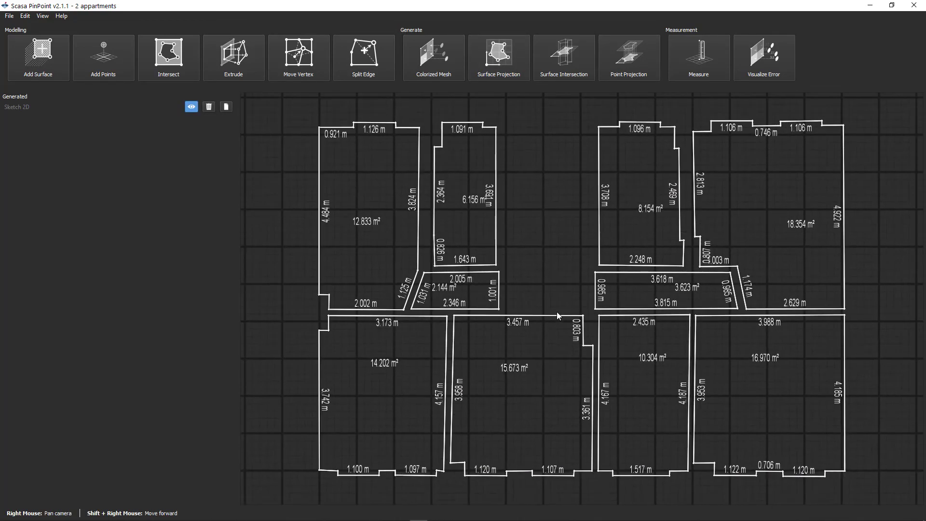
# Step: Export the 2D sketch to the Desktop as a Drawing Interchange File named floorplan_lines.dxf
pyautogui.click(227, 107)
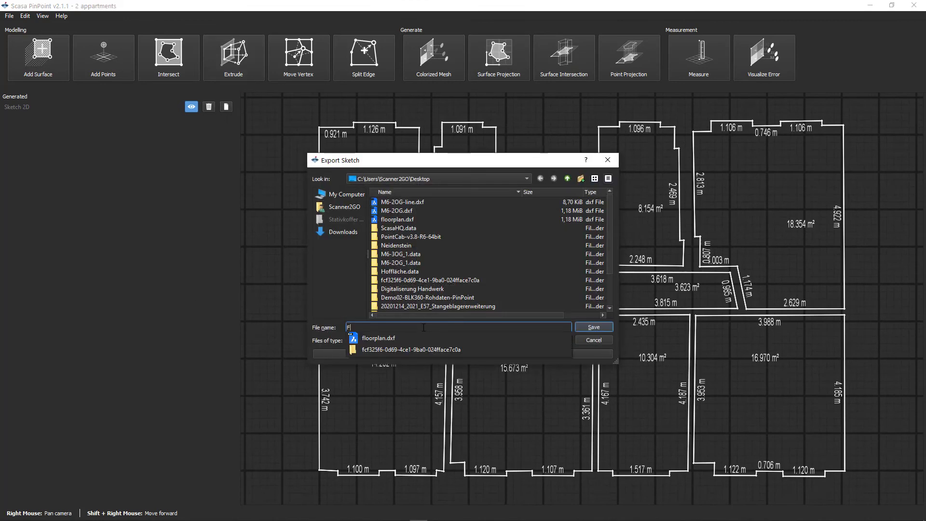
pyautogui.write('loo')
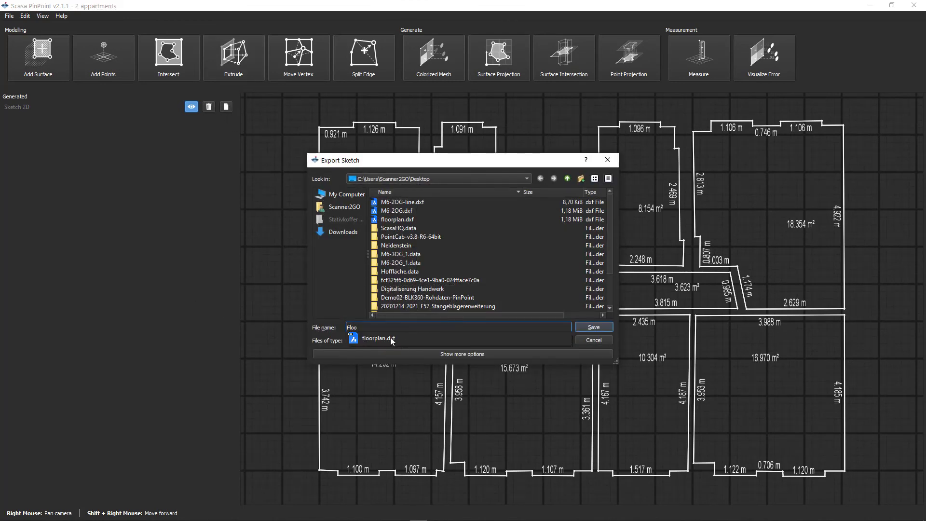
pyautogui.click(390, 337)
pyautogui.press('Left')
pyautogui.press('Left')
pyautogui.press('Left')
pyautogui.press('Left')
pyautogui.write('_lines')
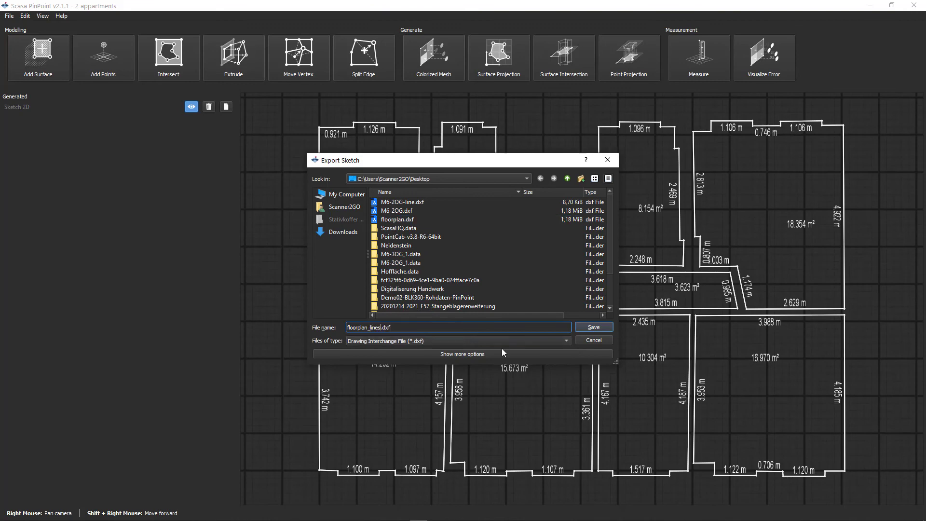
pyautogui.click(602, 326)
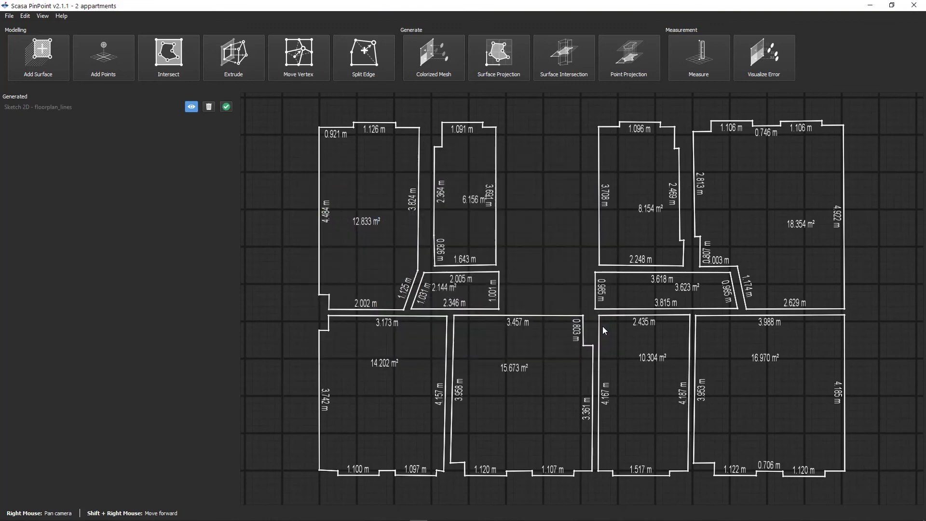